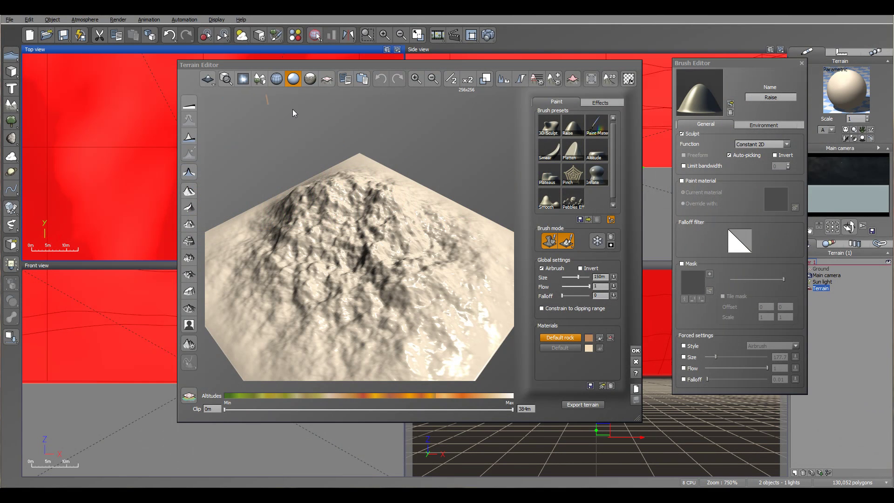
- Reposition the Terrain Editor, check the terrain effects, and tilt the preview lower
{"action": "left_click_drag", "start_coordinate": [340, 68], "coordinate": [335, 63]}
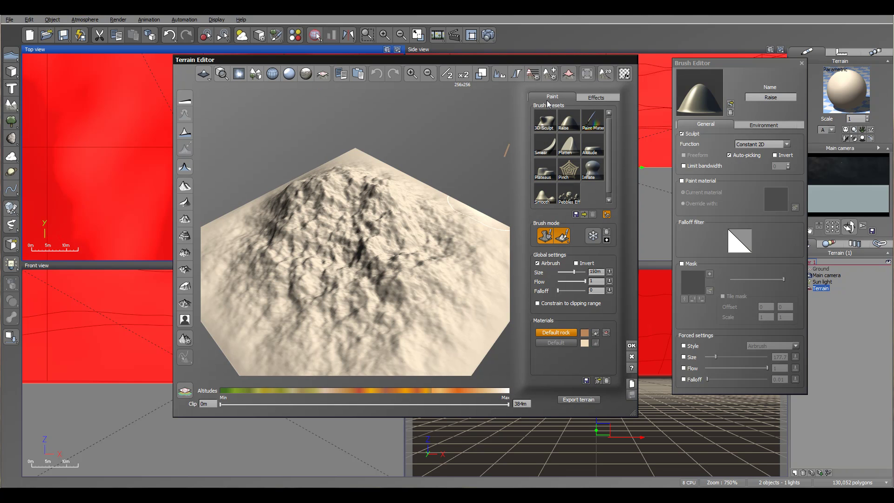
{"action": "left_click", "coordinate": [603, 99]}
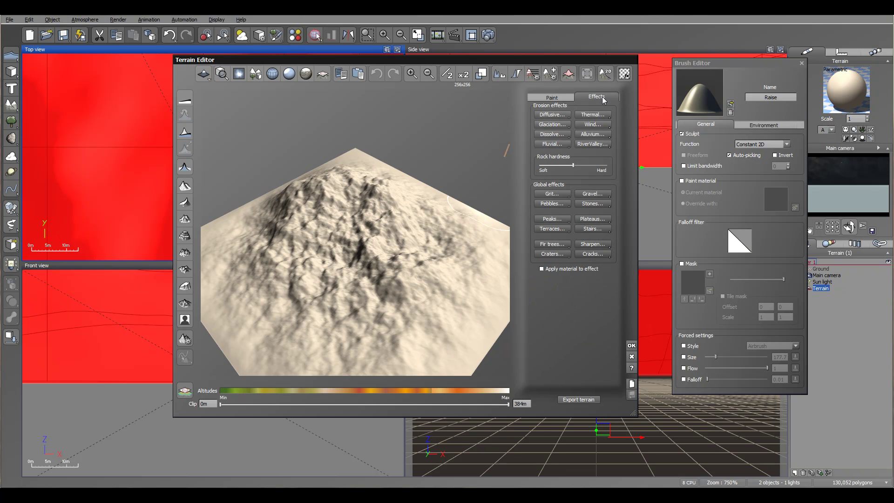
{"action": "left_click", "coordinate": [533, 98]}
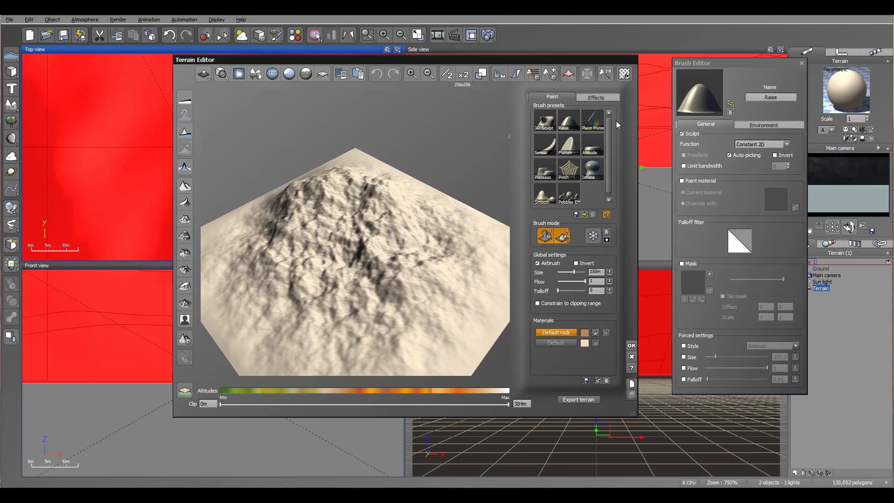
{"action": "right_click_drag", "start_coordinate": [421, 170], "coordinate": [359, 163]}
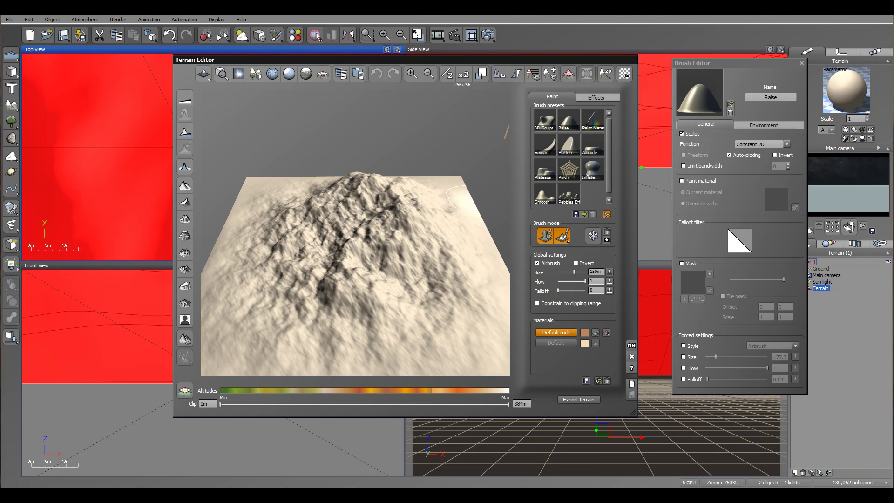
{"action": "left_click", "coordinate": [317, 37]}
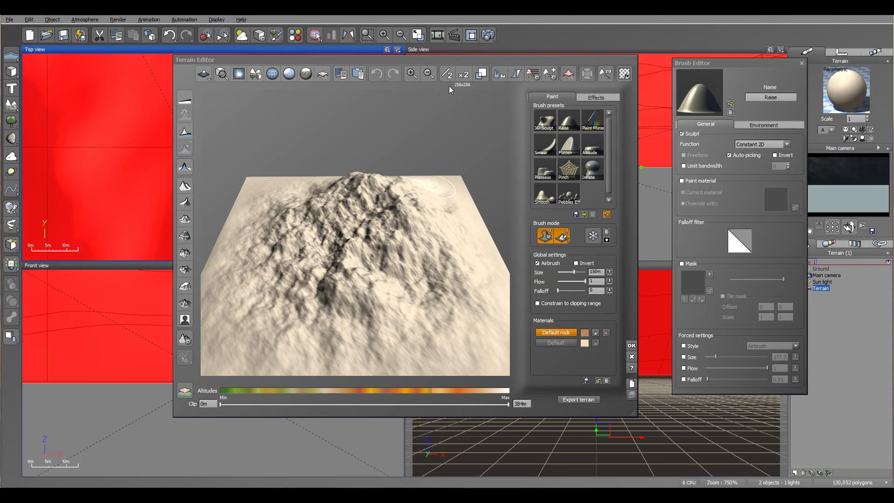
- Pick the Inflate brush at flow 0.3 and sculpt bumps, ridges and hollows below the summit
{"action": "left_click", "coordinate": [592, 171]}
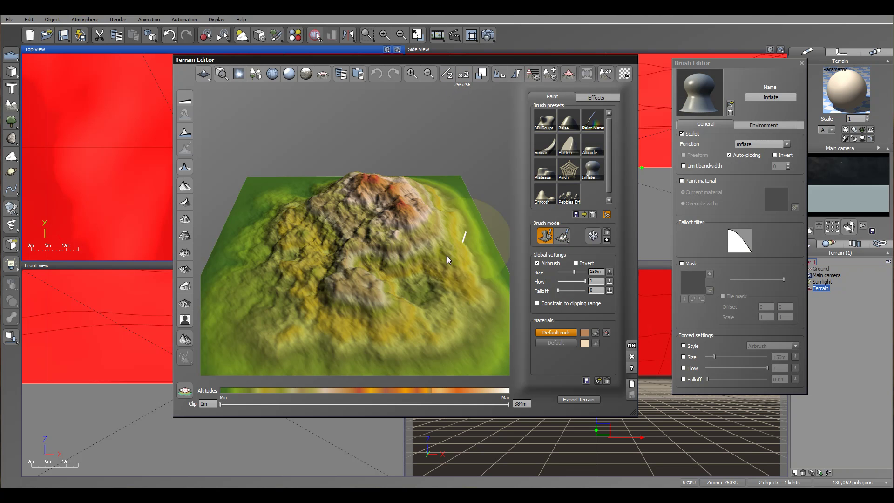
{"action": "mouse_move", "coordinate": [582, 281]}
{"action": "left_mouse_down"}
{"action": "mouse_move", "coordinate": [563, 281]}
{"action": "mouse_move", "coordinate": [568, 272]}
{"action": "left_mouse_up"}
{"action": "left_click", "coordinate": [430, 270]}
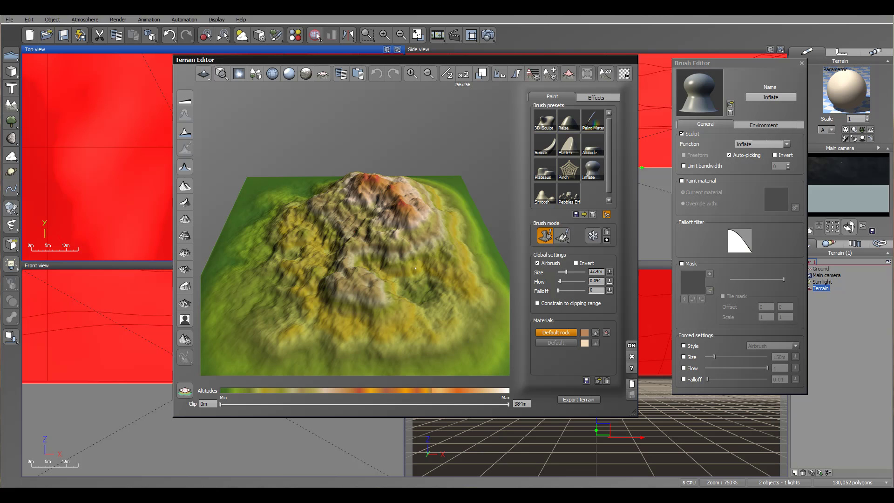
{"action": "left_click", "coordinate": [417, 260]}
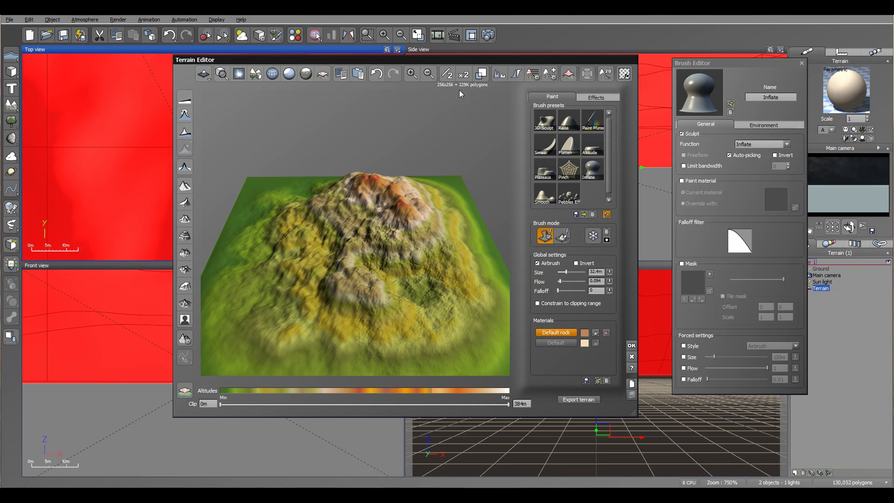
{"action": "right_click_drag", "start_coordinate": [371, 255], "coordinate": [391, 246]}
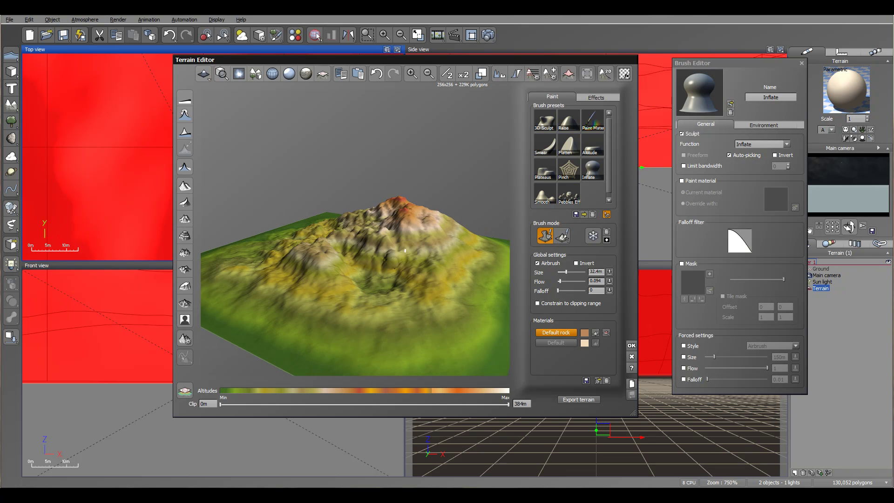
{"action": "mouse_move", "coordinate": [406, 261]}
{"action": "left_mouse_down"}
{"action": "mouse_move", "coordinate": [420, 292]}
{"action": "mouse_move", "coordinate": [408, 295]}
{"action": "mouse_move", "coordinate": [419, 273]}
{"action": "left_mouse_up"}
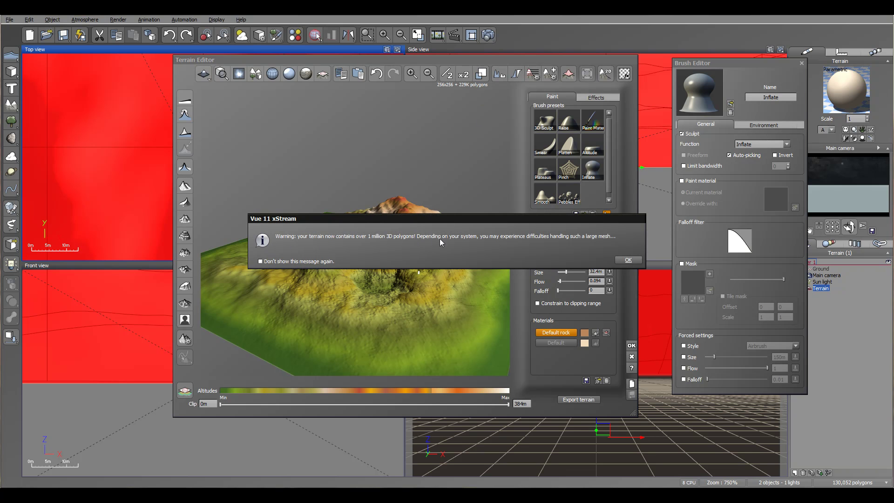
- Dismiss the high polygon count warning and orbit the terrain preview to a new angle
{"action": "left_click", "coordinate": [621, 259]}
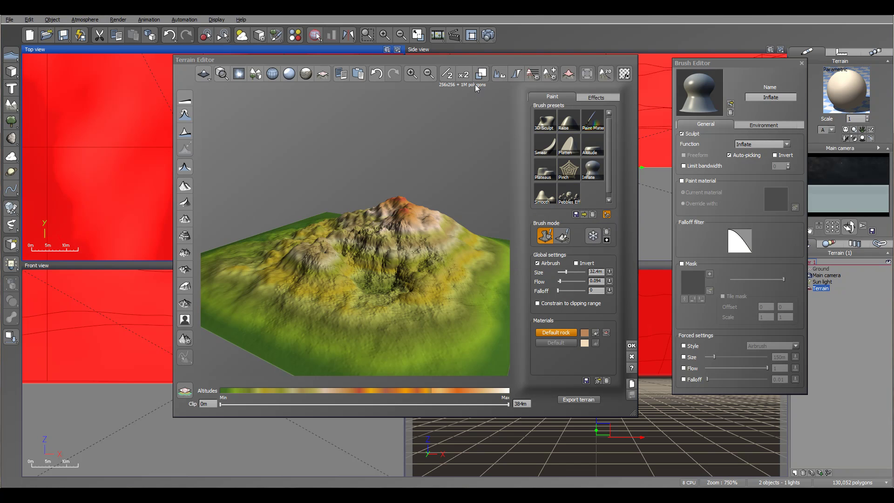
{"action": "right_click_drag", "start_coordinate": [397, 208], "coordinate": [468, 266]}
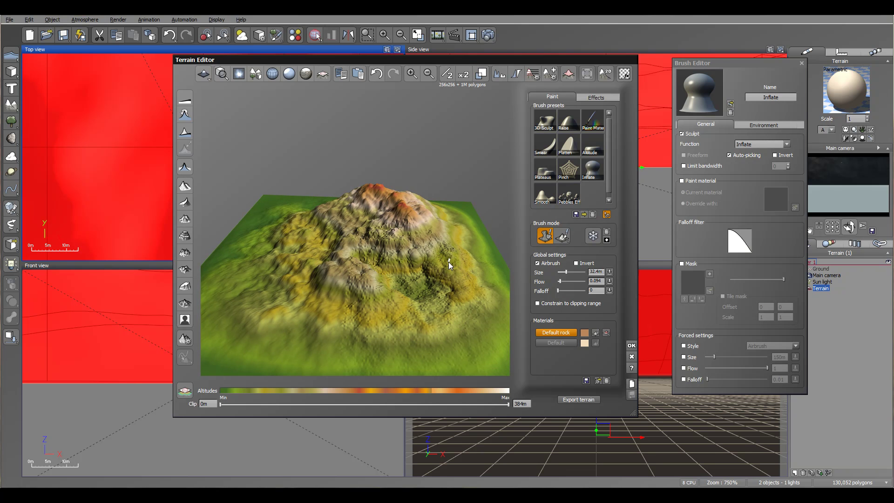
{"action": "right_click_drag", "start_coordinate": [422, 245], "coordinate": [434, 201]}
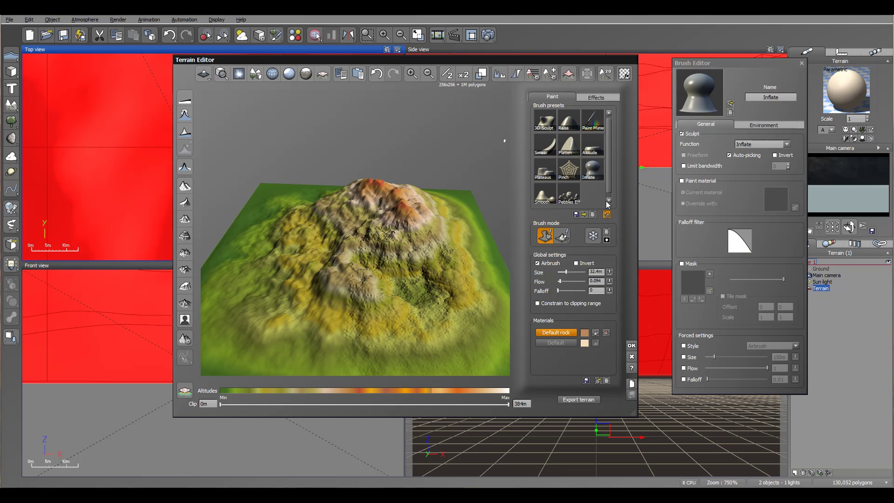
- Generate a new random mountain and select the Raise brush preset beside the Terrain Editor
{"action": "left_click", "coordinate": [186, 146]}
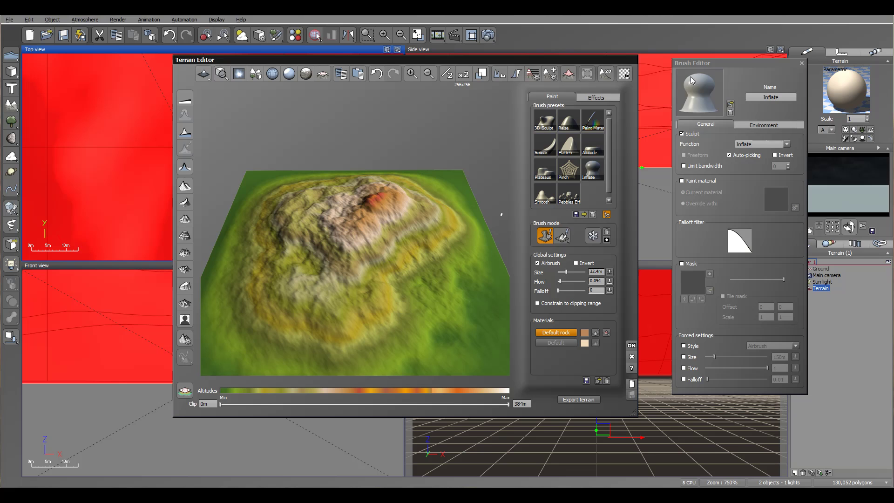
{"action": "left_click_drag", "start_coordinate": [717, 60], "coordinate": [702, 61]}
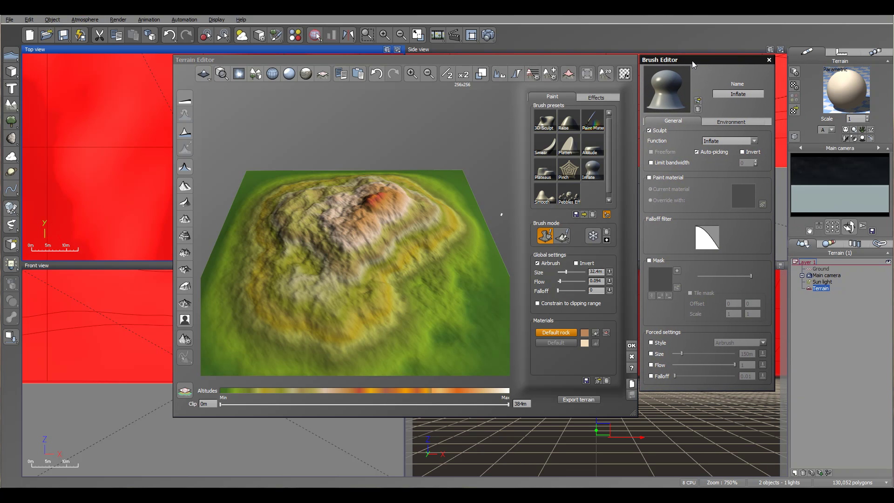
{"action": "left_click", "coordinate": [570, 117]}
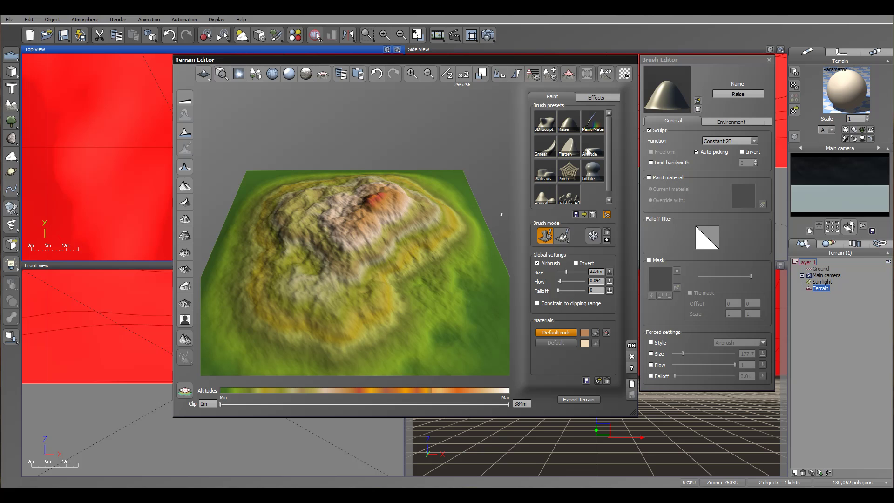
{"action": "double_click", "coordinate": [755, 93]}
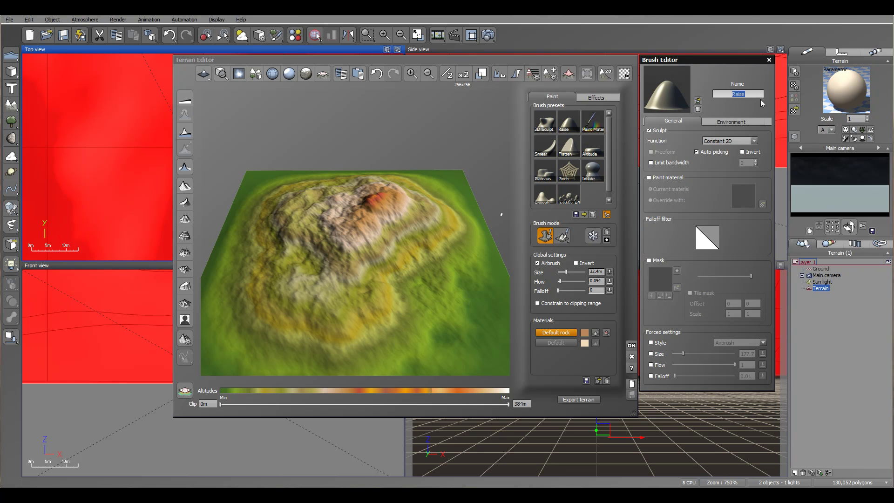
{"action": "left_click_drag", "start_coordinate": [736, 63], "coordinate": [734, 62]}
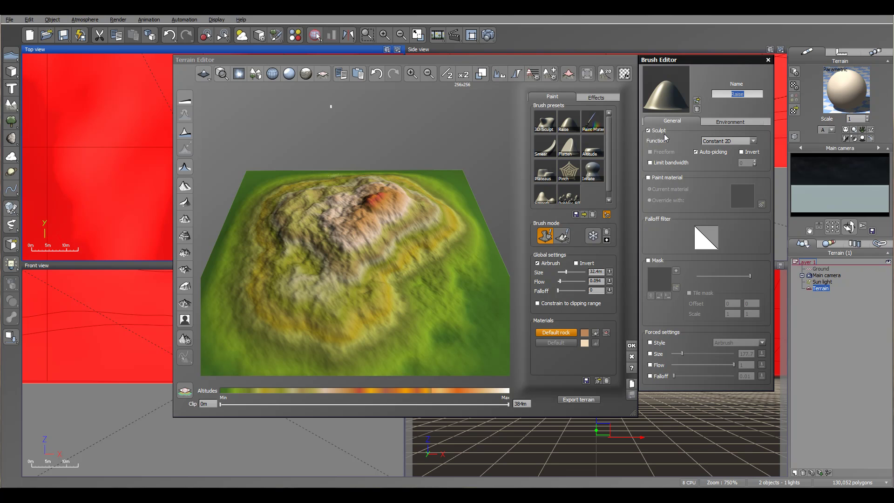
{"action": "left_click", "coordinate": [754, 141]}
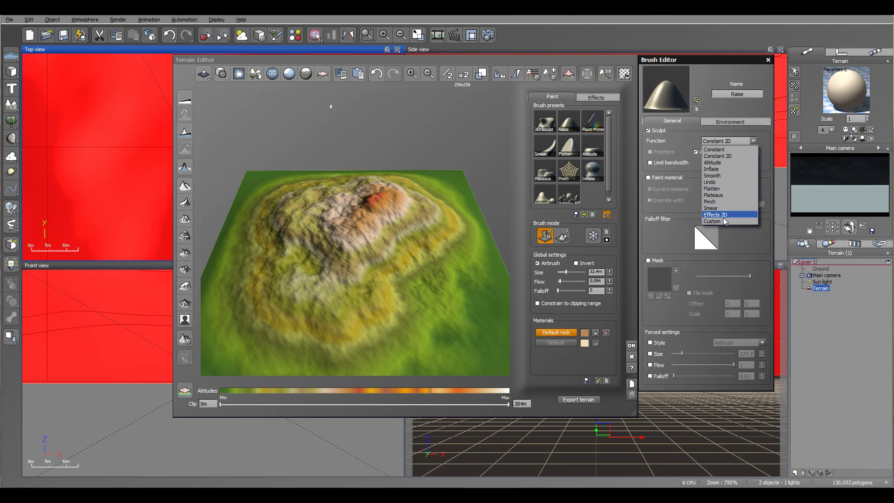
{"action": "left_click", "coordinate": [767, 137]}
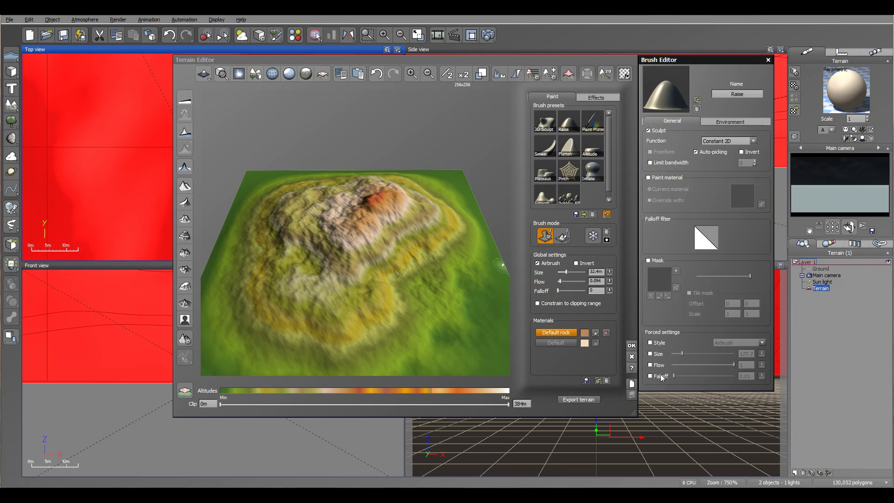
{"action": "left_click", "coordinate": [742, 121]}
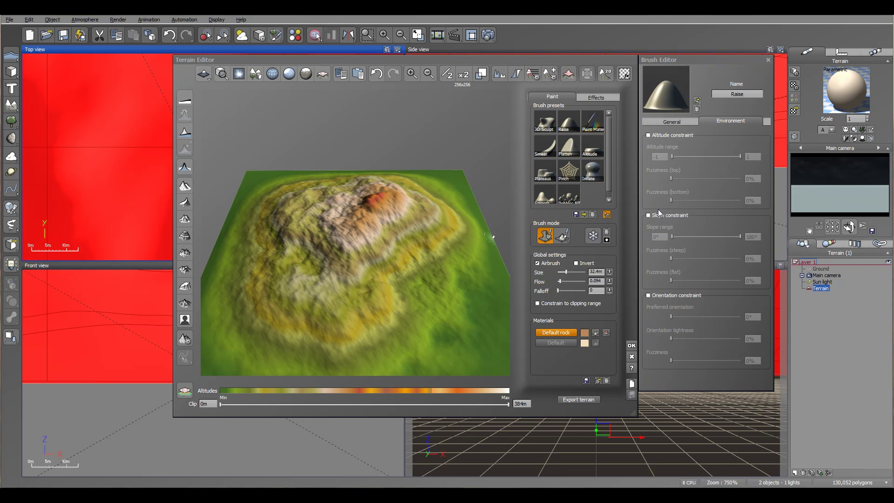
{"action": "left_click", "coordinate": [677, 121]}
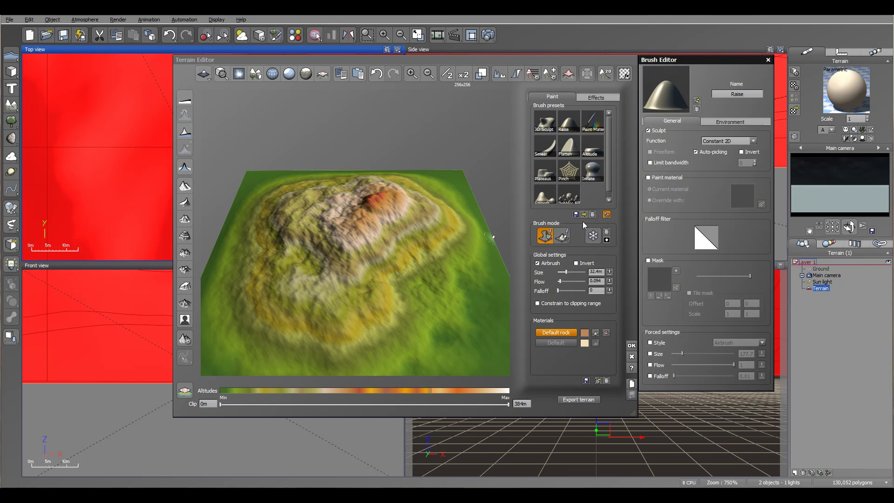
- Compare the altitude and material views of the terrain, ending on altitude colours
{"action": "left_click", "coordinate": [546, 237]}
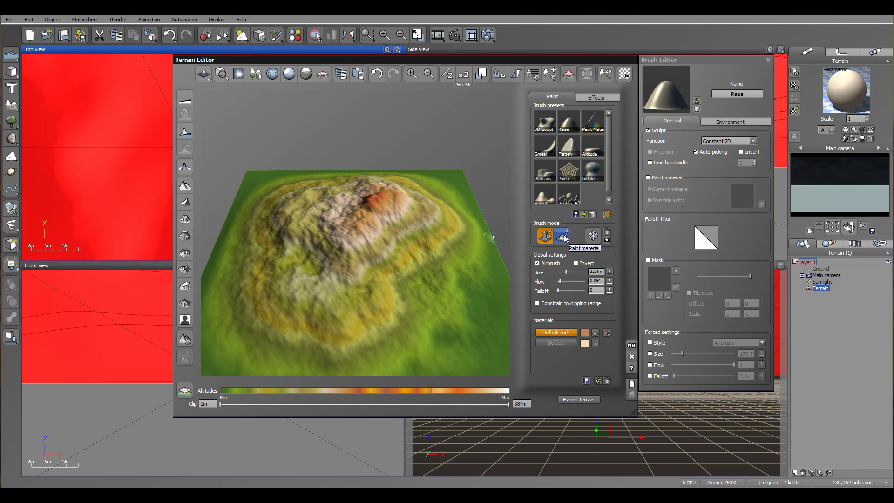
{"action": "left_click", "coordinate": [564, 237]}
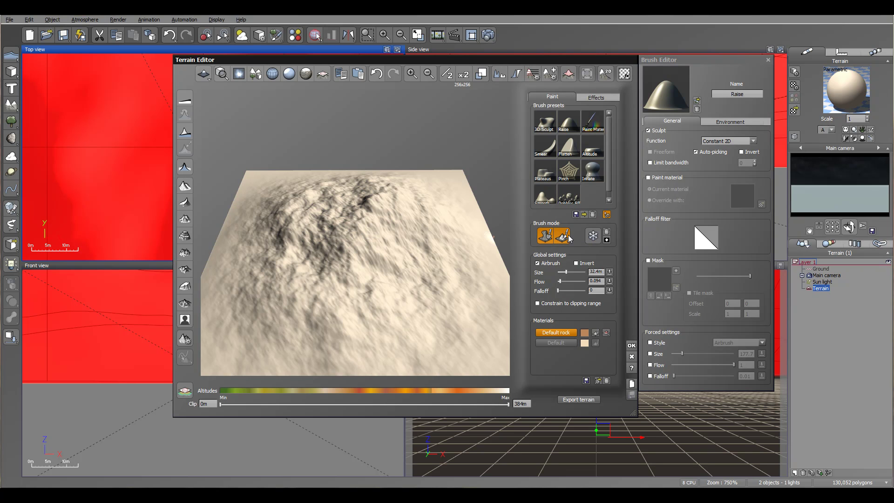
{"action": "left_click", "coordinate": [568, 238]}
{"action": "left_click", "coordinate": [564, 238]}
{"action": "left_click", "coordinate": [564, 239]}
{"action": "left_click", "coordinate": [563, 239]}
{"action": "left_click", "coordinate": [564, 239]}
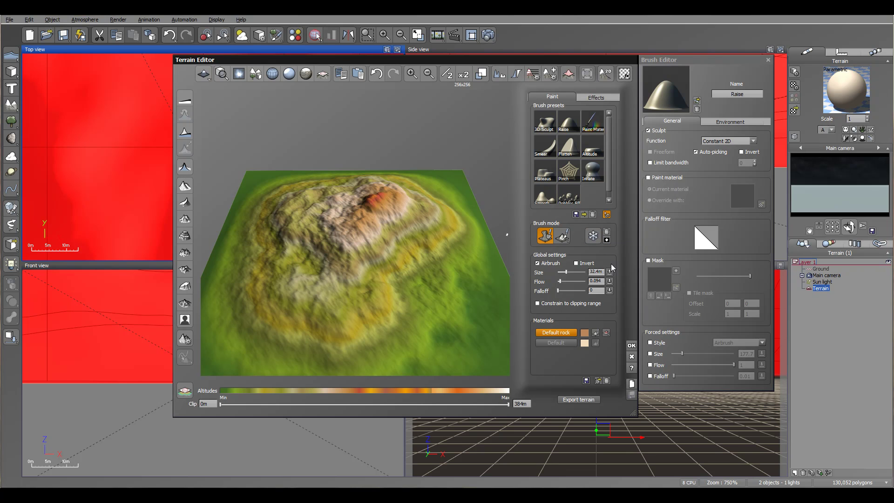
- Orbit to a low, side-on view of the mountain and shift the Terrain Editor left
{"action": "mouse_move", "coordinate": [455, 221]}
{"action": "right_mouse_down"}
{"action": "mouse_move", "coordinate": [447, 234]}
{"action": "mouse_move", "coordinate": [364, 216]}
{"action": "mouse_move", "coordinate": [368, 176]}
{"action": "mouse_move", "coordinate": [390, 164]}
{"action": "mouse_move", "coordinate": [456, 226]}
{"action": "right_mouse_up"}
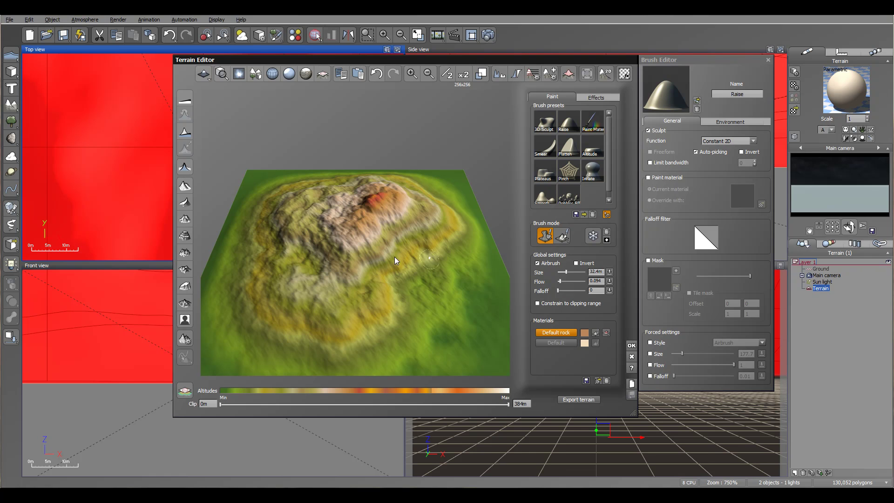
{"action": "mouse_move", "coordinate": [402, 246]}
{"action": "right_mouse_down"}
{"action": "mouse_move", "coordinate": [407, 214]}
{"action": "mouse_move", "coordinate": [368, 199]}
{"action": "mouse_move", "coordinate": [335, 205]}
{"action": "mouse_move", "coordinate": [398, 231]}
{"action": "right_mouse_up"}
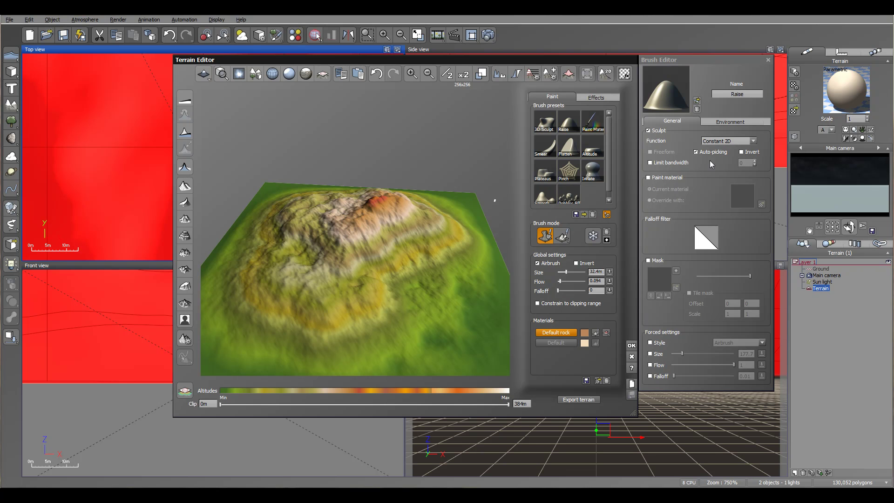
{"action": "right_click_drag", "start_coordinate": [424, 213], "coordinate": [422, 230]}
{"action": "right_click_drag", "start_coordinate": [442, 279], "coordinate": [434, 278]}
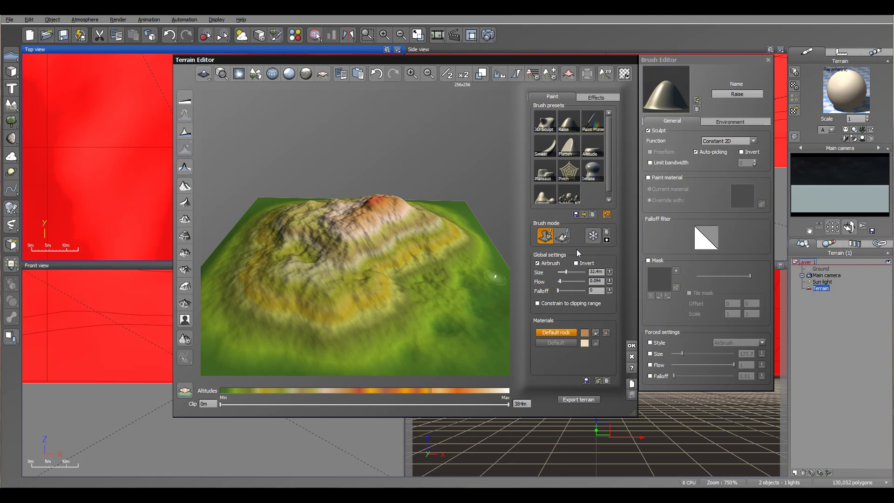
{"action": "mouse_move", "coordinate": [401, 243]}
{"action": "right_mouse_down"}
{"action": "mouse_move", "coordinate": [405, 231]}
{"action": "mouse_move", "coordinate": [405, 240]}
{"action": "right_mouse_up"}
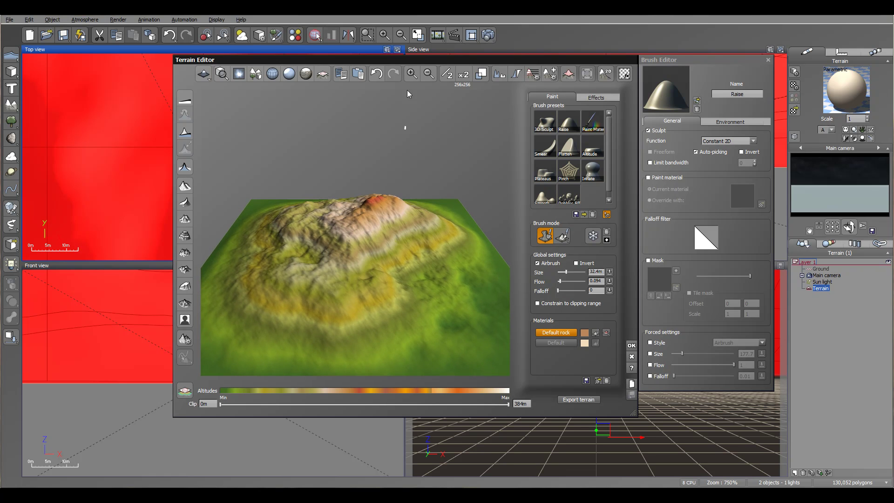
{"action": "left_click_drag", "start_coordinate": [414, 62], "coordinate": [282, 47]}
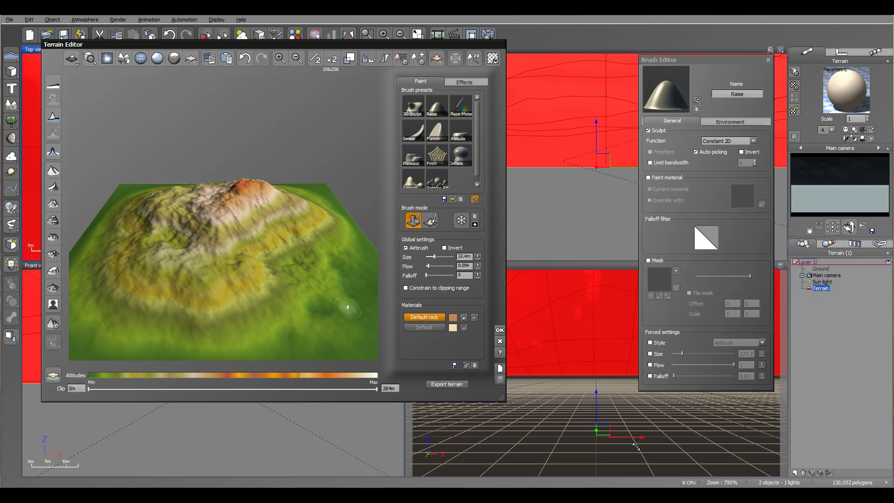
- Enlarge the Terrain Editor window and spin the preview around its vertical axis
{"action": "left_click_drag", "start_coordinate": [637, 446], "coordinate": [644, 450]}
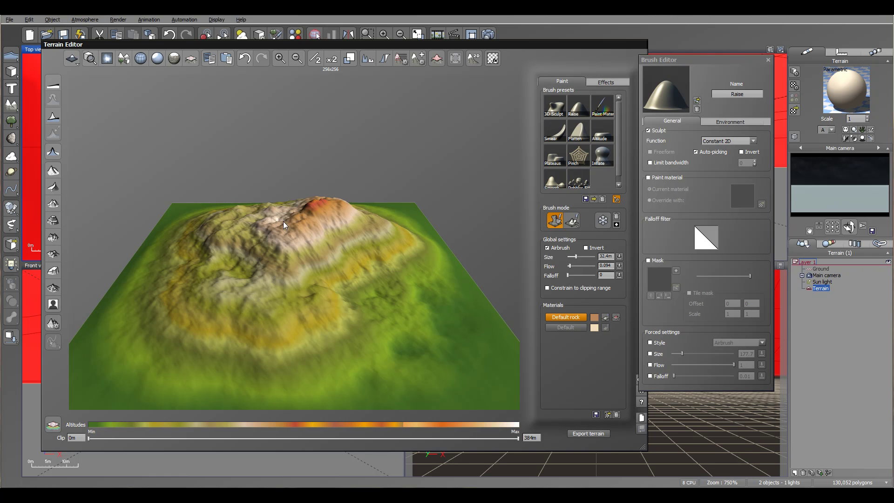
{"action": "mouse_move", "coordinate": [360, 209]}
{"action": "right_mouse_down"}
{"action": "mouse_move", "coordinate": [385, 262]}
{"action": "mouse_move", "coordinate": [377, 240]}
{"action": "mouse_move", "coordinate": [365, 242]}
{"action": "mouse_move", "coordinate": [407, 231]}
{"action": "mouse_move", "coordinate": [412, 191]}
{"action": "mouse_move", "coordinate": [415, 267]}
{"action": "right_mouse_up"}
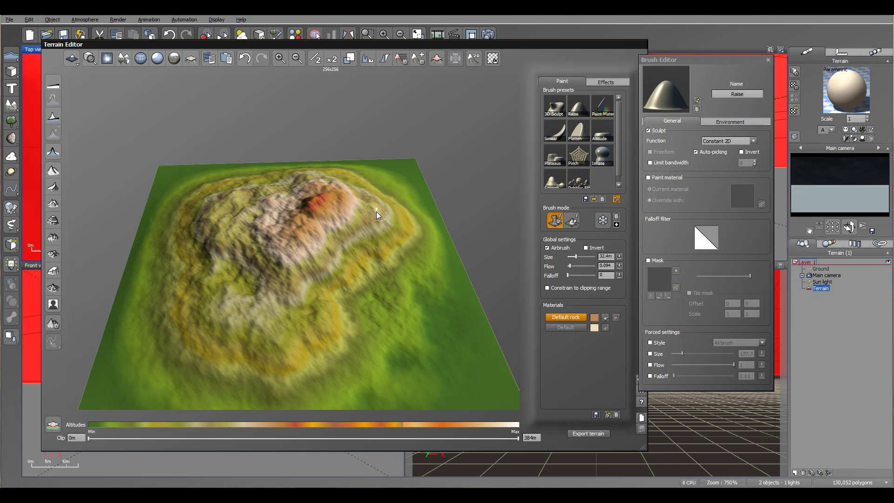
- Look down on the mountain and raise several small bumps beside the peak
{"action": "mouse_move", "coordinate": [377, 212]}
{"action": "right_mouse_down"}
{"action": "mouse_move", "coordinate": [345, 217]}
{"action": "mouse_move", "coordinate": [465, 241]}
{"action": "right_mouse_up"}
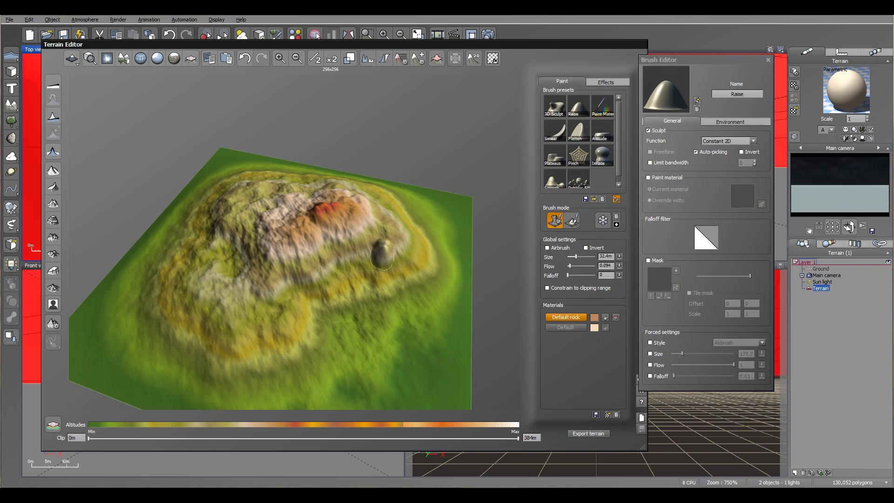
{"action": "left_click", "coordinate": [410, 249]}
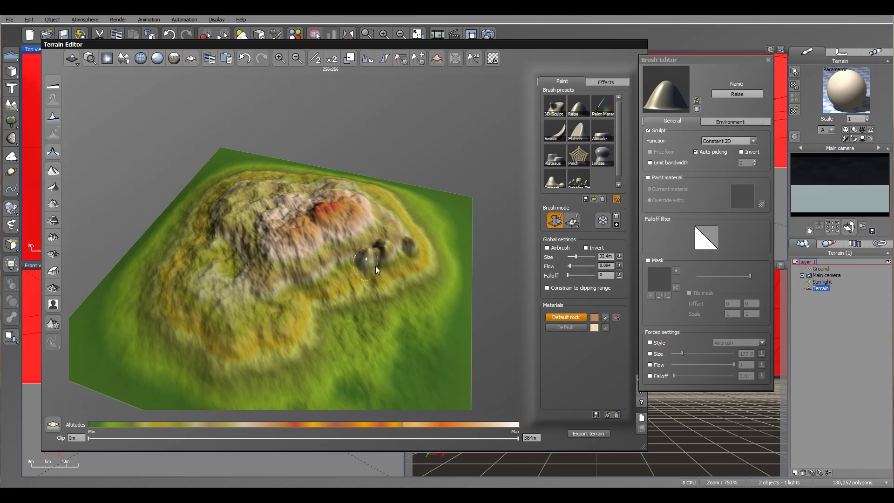
{"action": "mouse_move", "coordinate": [377, 270]}
{"action": "left_mouse_down"}
{"action": "mouse_move", "coordinate": [403, 262]}
{"action": "mouse_move", "coordinate": [413, 279]}
{"action": "mouse_move", "coordinate": [376, 271]}
{"action": "left_mouse_up"}
- Turn on Airbrush and Invert, dig a dip, and shrink the brush to about 15m
{"action": "left_click", "coordinate": [548, 248]}
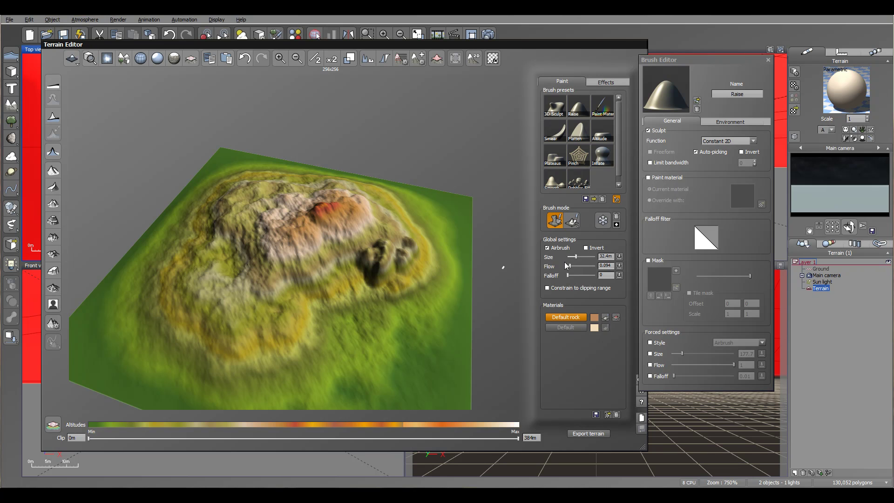
{"action": "left_click", "coordinate": [586, 248]}
{"action": "left_click_drag", "start_coordinate": [343, 265], "coordinate": [355, 263]}
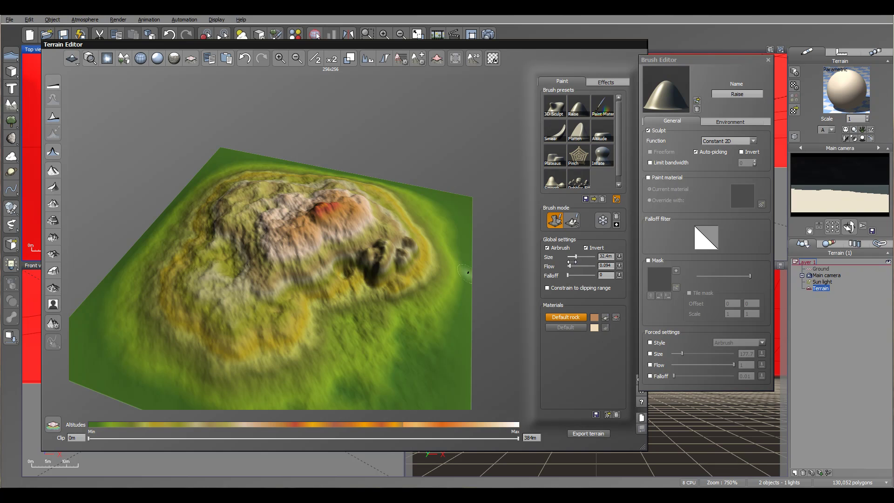
{"action": "left_click_drag", "start_coordinate": [578, 257], "coordinate": [572, 257]}
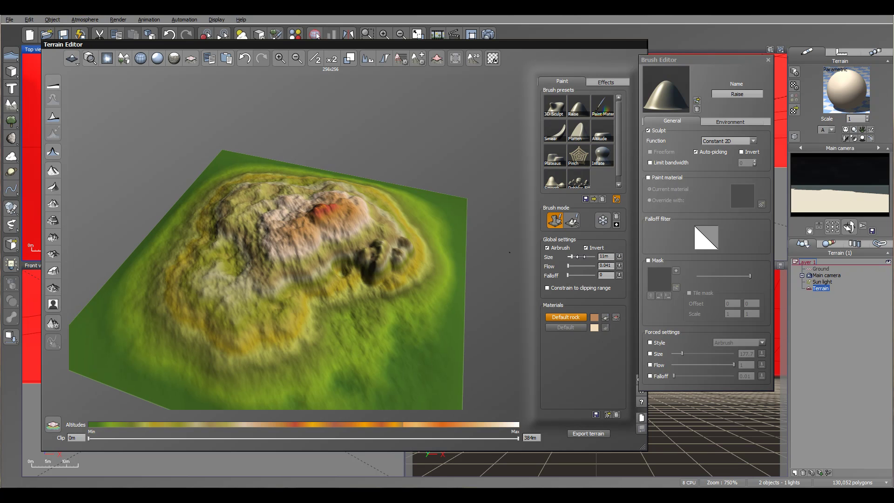
- Set the brush to 36m with flow 0.175 and dig a crater and a pit
{"action": "mouse_move", "coordinate": [573, 257]}
{"action": "left_mouse_down"}
{"action": "mouse_move", "coordinate": [585, 257]}
{"action": "mouse_move", "coordinate": [578, 267]}
{"action": "mouse_move", "coordinate": [589, 267]}
{"action": "mouse_move", "coordinate": [576, 267]}
{"action": "mouse_move", "coordinate": [585, 268]}
{"action": "left_mouse_up"}
{"action": "mouse_move", "coordinate": [357, 231]}
{"action": "left_mouse_down"}
{"action": "mouse_move", "coordinate": [349, 245]}
{"action": "mouse_move", "coordinate": [394, 250]}
{"action": "left_mouse_up"}
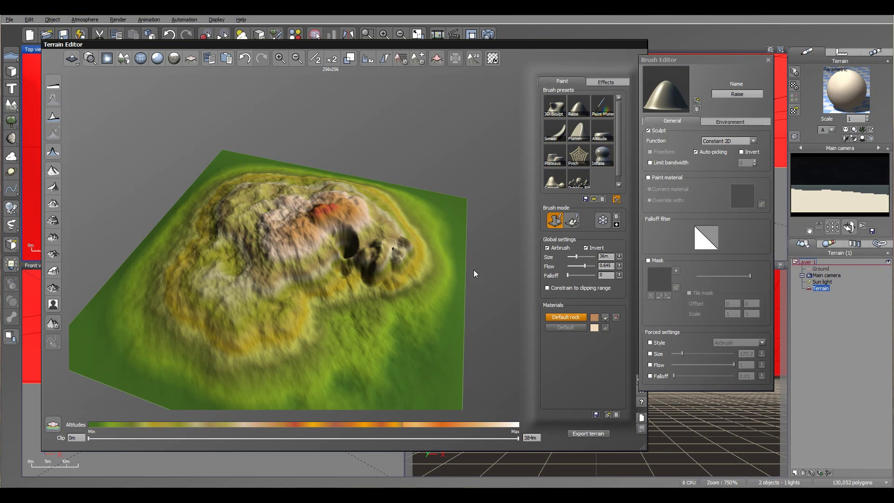
{"action": "mouse_move", "coordinate": [585, 266]}
{"action": "left_mouse_down"}
{"action": "mouse_move", "coordinate": [570, 266]}
{"action": "mouse_move", "coordinate": [584, 275]}
{"action": "left_mouse_up"}
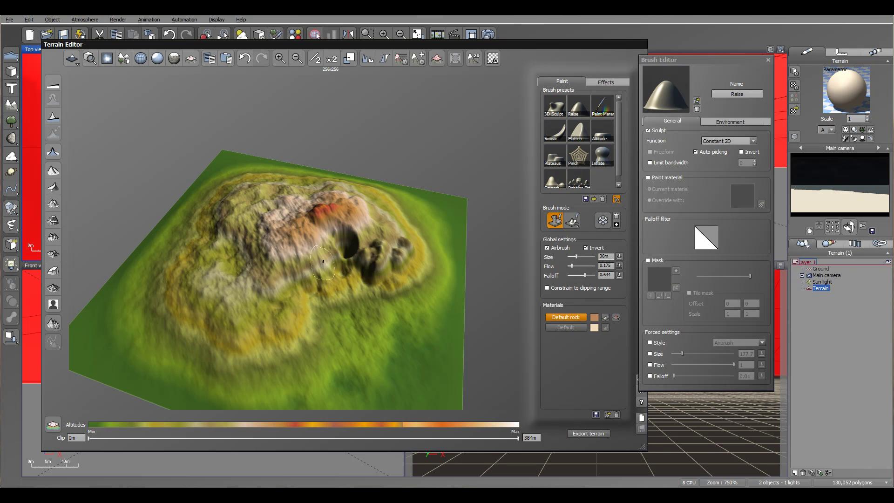
{"action": "left_click_drag", "start_coordinate": [323, 261], "coordinate": [319, 266]}
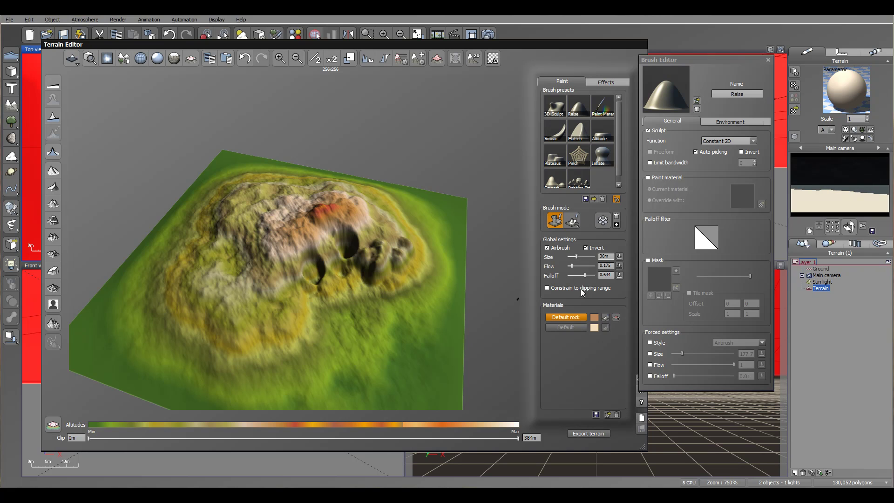
- Dig hard-edged craters at falloff 0 and a soft depression at falloff 1, then reset falloff to 0
{"action": "left_click_drag", "start_coordinate": [584, 275], "coordinate": [561, 276]}
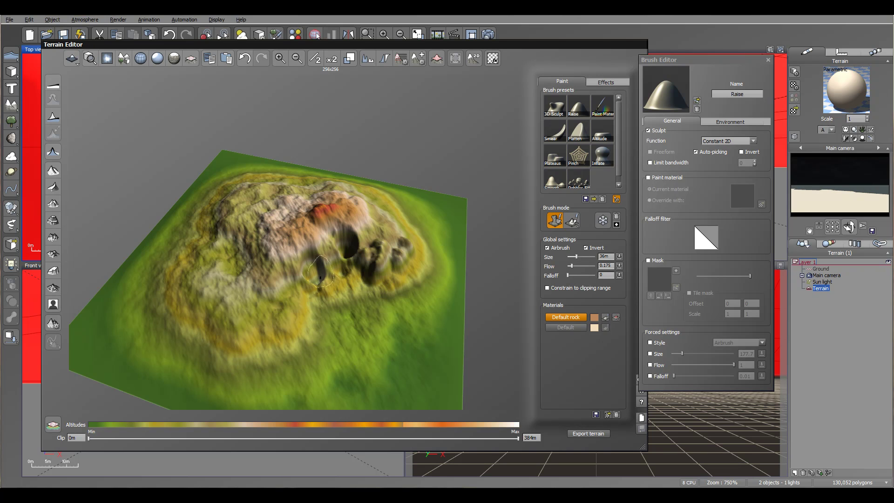
{"action": "left_click_drag", "start_coordinate": [320, 276], "coordinate": [342, 307]}
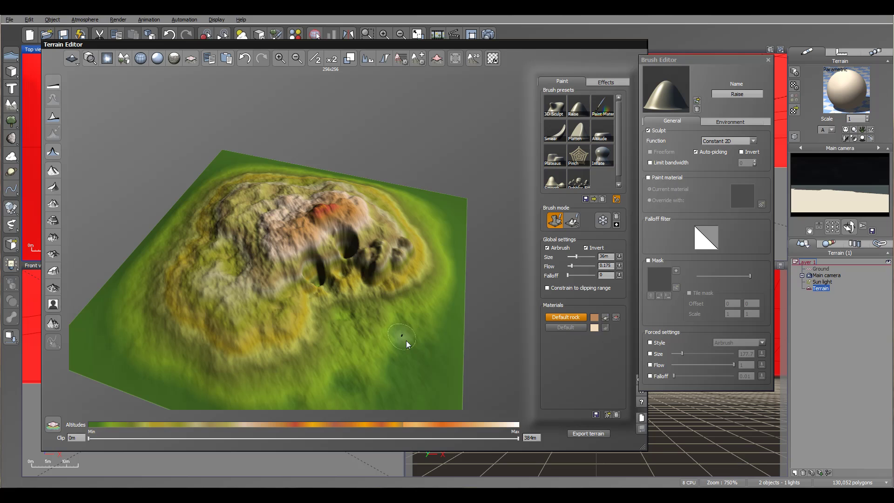
{"action": "left_click_drag", "start_coordinate": [407, 341], "coordinate": [407, 341]}
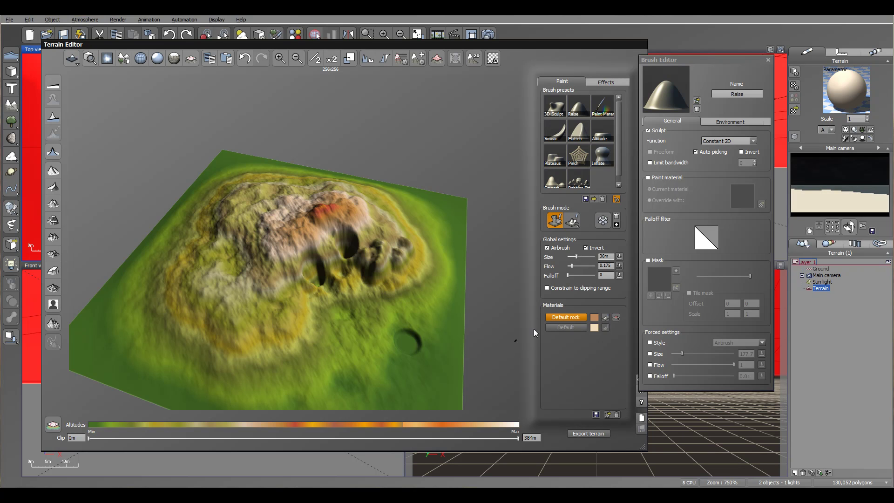
{"action": "left_click_drag", "start_coordinate": [568, 276], "coordinate": [589, 276]}
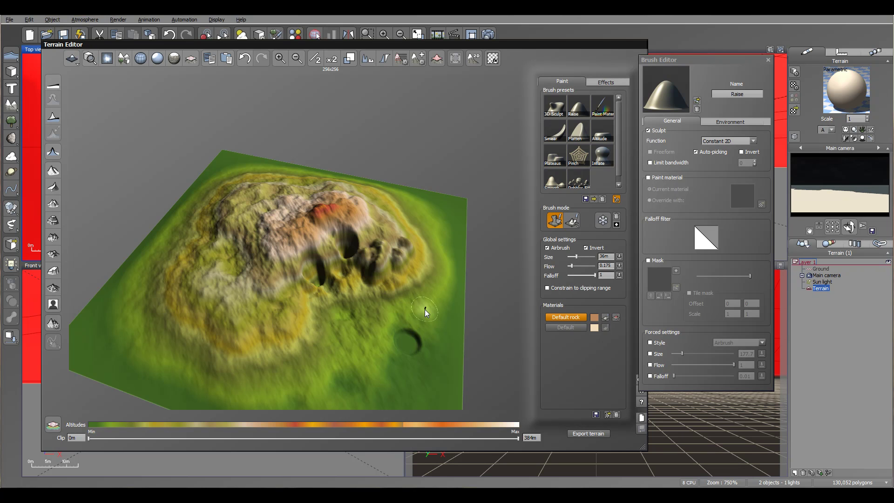
{"action": "mouse_move", "coordinate": [425, 312]}
{"action": "left_mouse_down"}
{"action": "mouse_move", "coordinate": [427, 302]}
{"action": "mouse_move", "coordinate": [436, 315]}
{"action": "mouse_move", "coordinate": [414, 299]}
{"action": "left_mouse_up"}
{"action": "left_click_drag", "start_coordinate": [582, 275], "coordinate": [538, 276]}
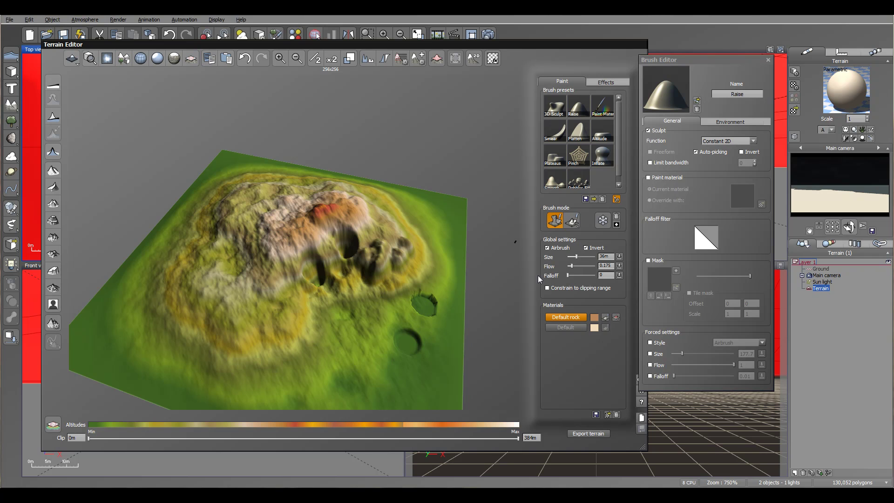
- Pick Large Scale Pale Grass from Material Layers and confirm it into the materials list
{"action": "left_click", "coordinate": [607, 79]}
{"action": "left_click", "coordinate": [570, 82]}
{"action": "mouse_move", "coordinate": [376, 297]}
{"action": "right_mouse_down"}
{"action": "mouse_move", "coordinate": [395, 265]}
{"action": "mouse_move", "coordinate": [401, 281]}
{"action": "mouse_move", "coordinate": [480, 309]}
{"action": "right_mouse_up"}
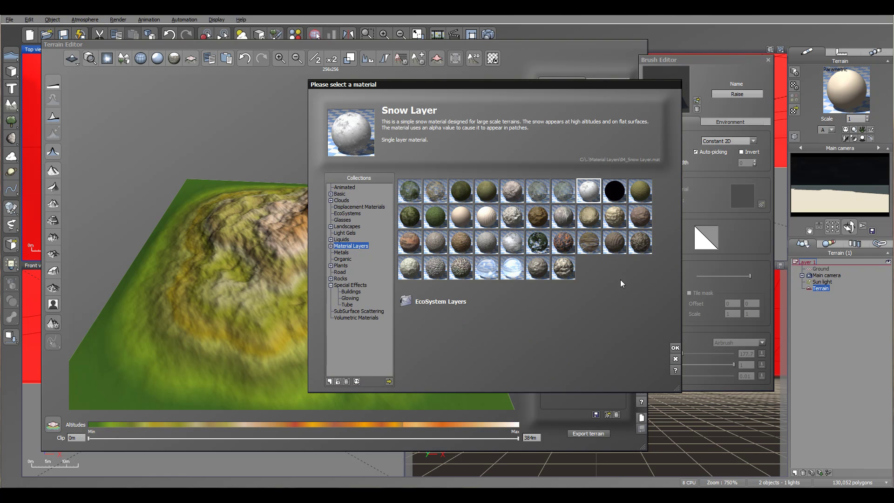
{"action": "left_click", "coordinate": [483, 192]}
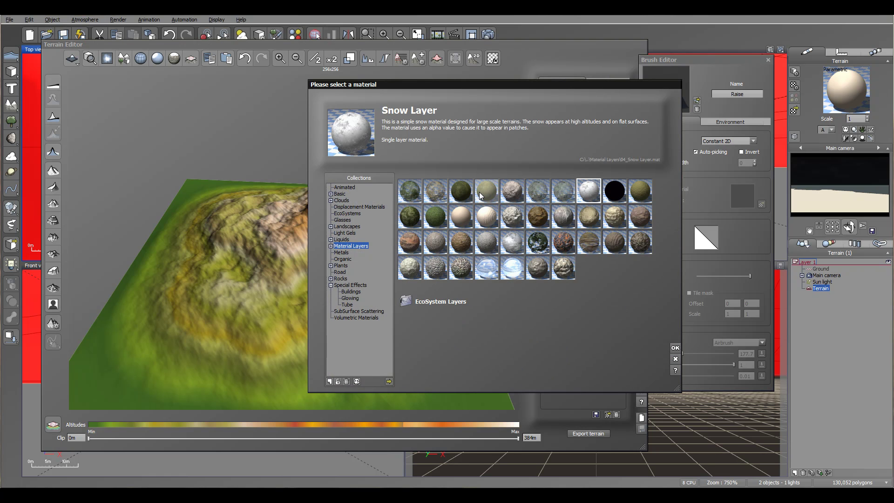
{"action": "left_click", "coordinate": [675, 348]}
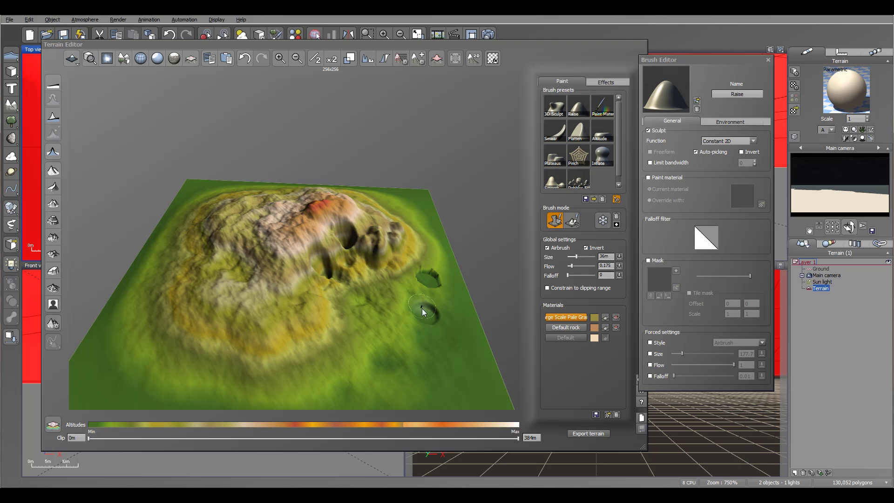
- Switch the brush to material painting and toggle the pale grass layer presence preview
{"action": "left_click", "coordinate": [572, 221]}
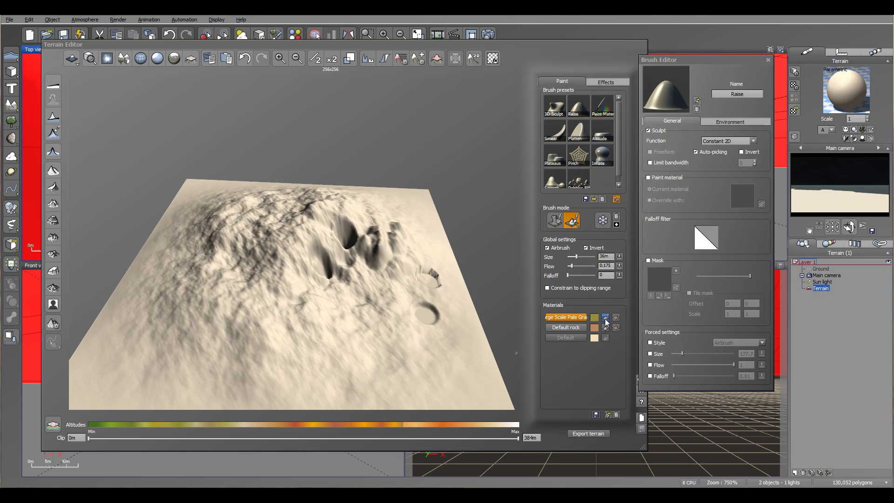
{"action": "left_click", "coordinate": [605, 318]}
{"action": "left_click", "coordinate": [606, 318]}
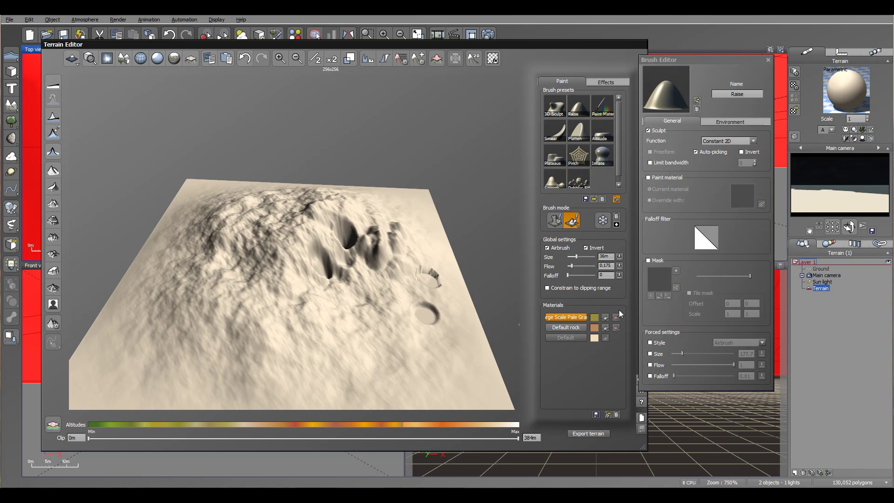
- Preview the pale grass layer, then select and delete Default rock from the materials list
{"action": "left_click", "coordinate": [616, 318]}
{"action": "mouse_move", "coordinate": [409, 301]}
{"action": "right_mouse_down"}
{"action": "mouse_move", "coordinate": [412, 272]}
{"action": "mouse_move", "coordinate": [406, 295]}
{"action": "right_mouse_up"}
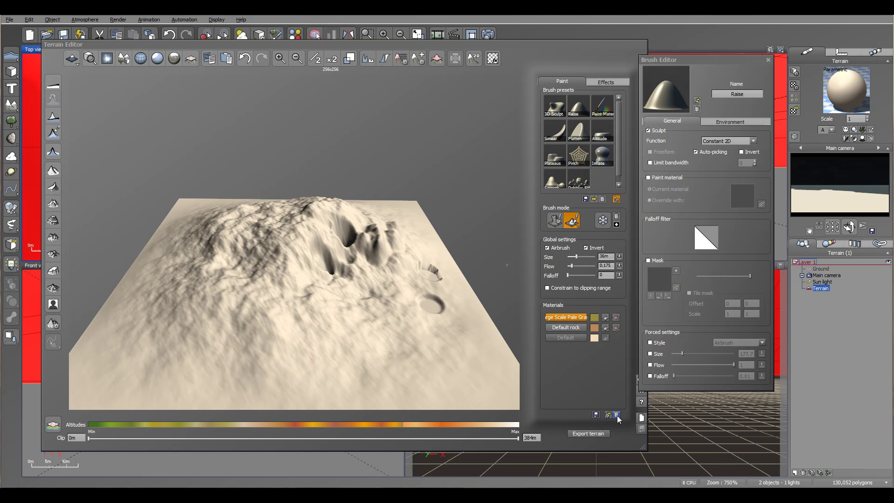
{"action": "left_click", "coordinate": [565, 327]}
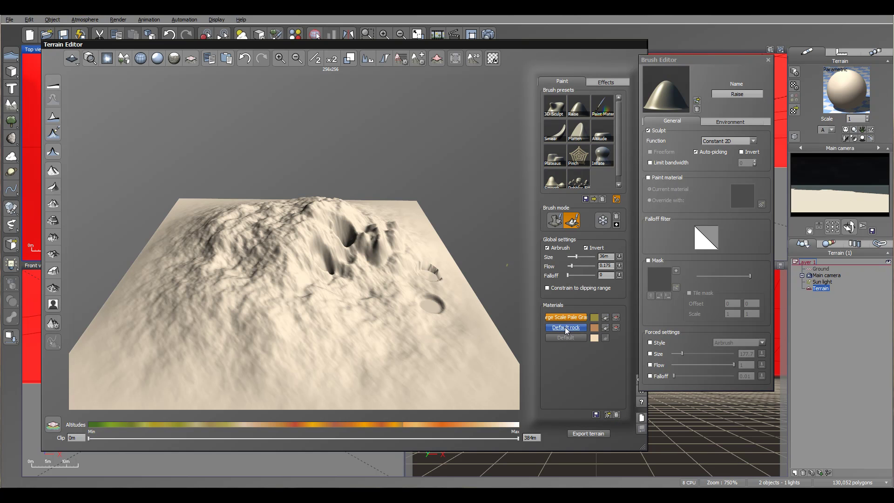
{"action": "left_click", "coordinate": [617, 415]}
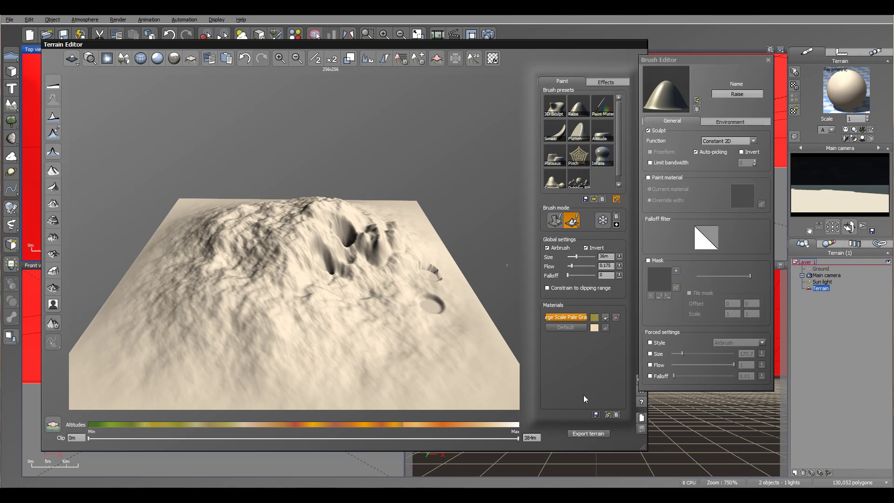